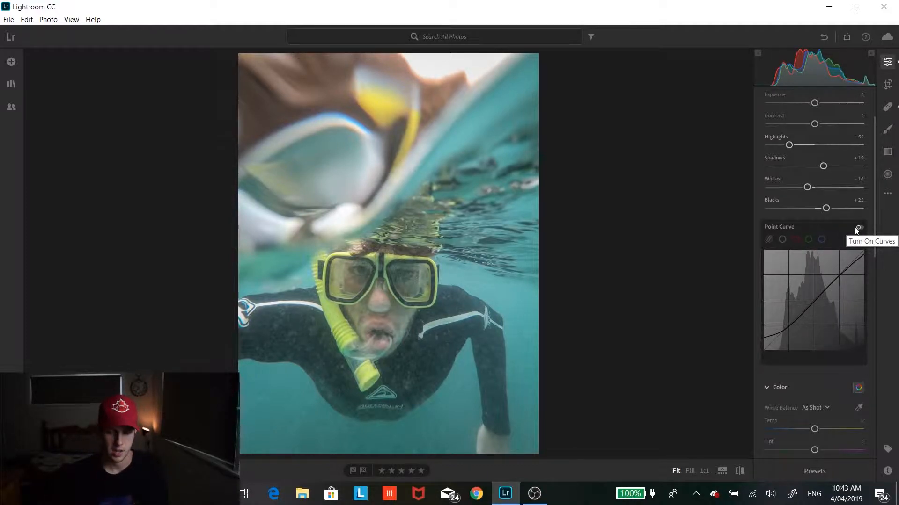
- Turn on the Point Curve and inspect its red, green and blue channel curves
{"action": "left_click", "coordinate": [858, 228]}
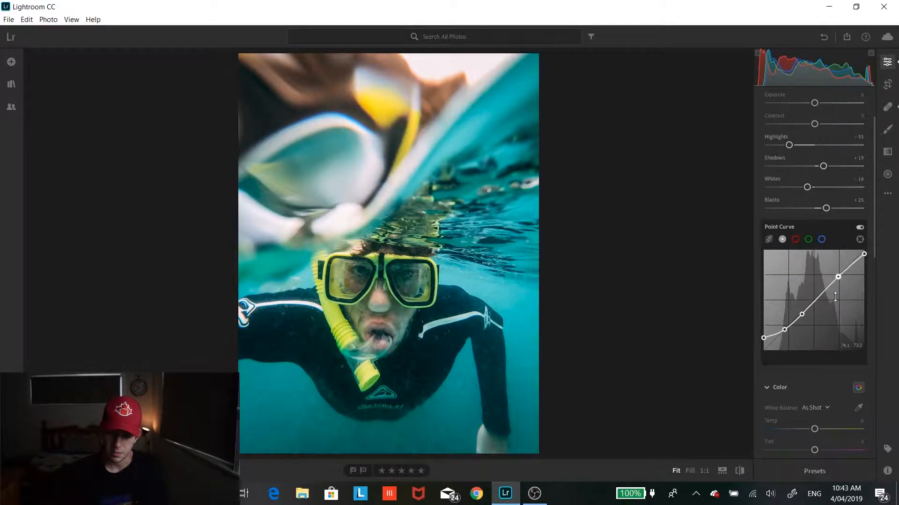
{"action": "left_click", "coordinate": [795, 240]}
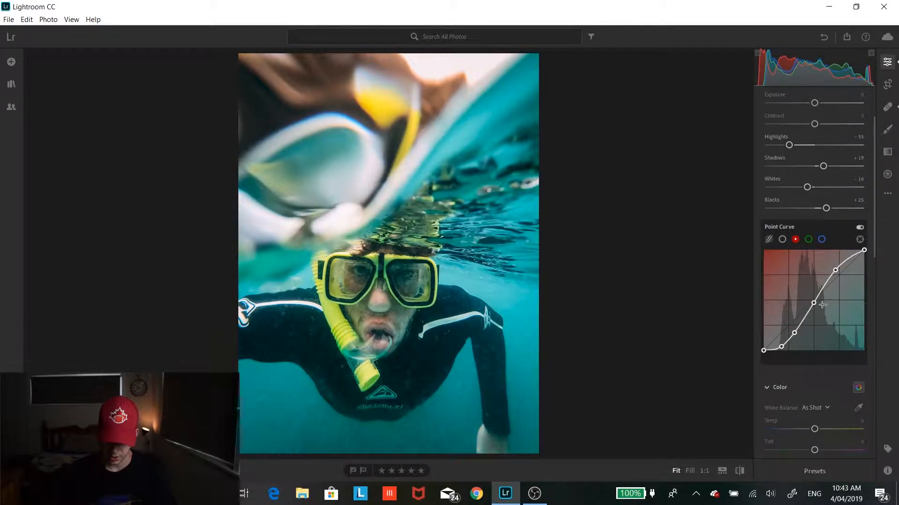
{"action": "left_click", "coordinate": [809, 240]}
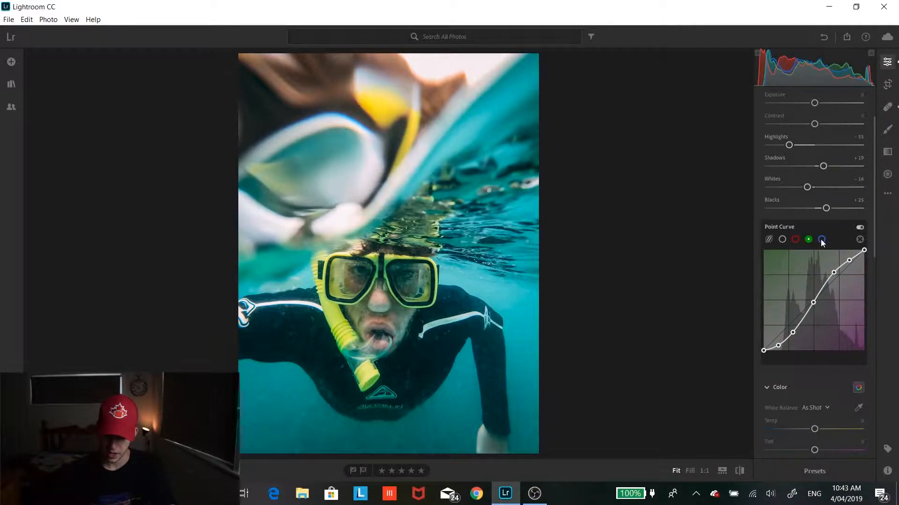
{"action": "left_click", "coordinate": [822, 240]}
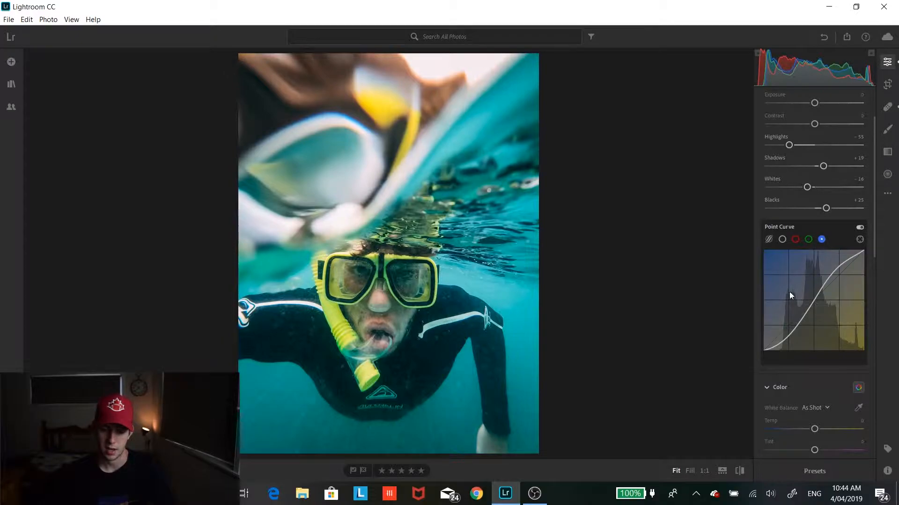
- Turn on the Color Mixer and set the orange hue to +42 and saturation to -36
{"action": "scroll", "coordinate": [789, 291], "scroll_direction": "down", "scroll_amount": 6}
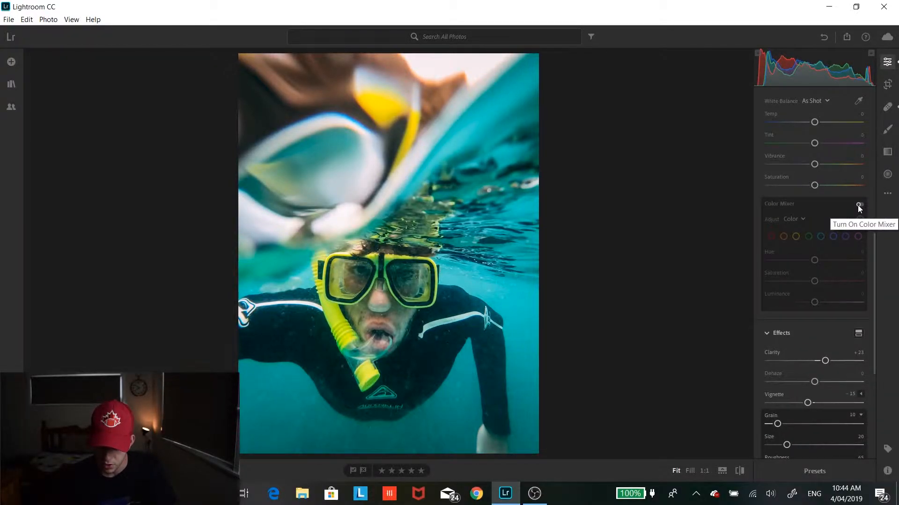
{"action": "left_click", "coordinate": [859, 205]}
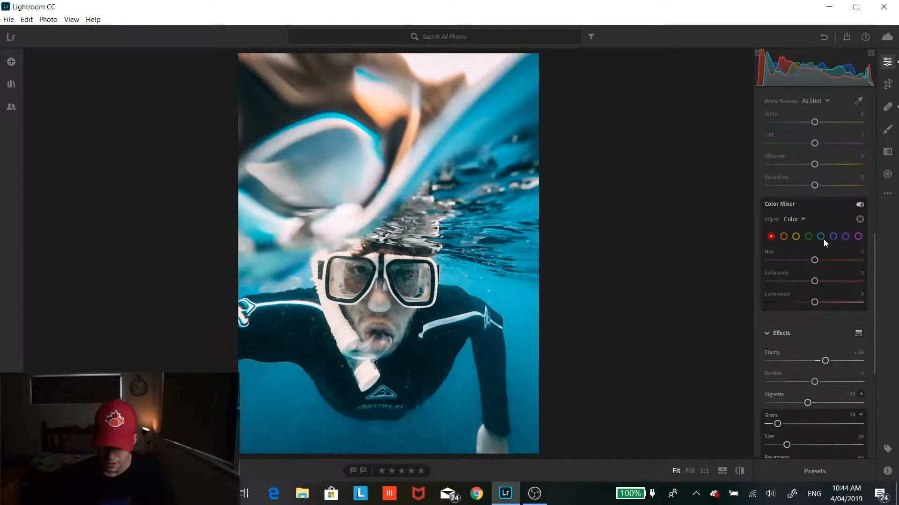
{"action": "left_click", "coordinate": [783, 237]}
{"action": "left_click_drag", "start_coordinate": [814, 260], "coordinate": [839, 260]}
{"action": "left_click_drag", "start_coordinate": [625, 279], "coordinate": [464, 231]}
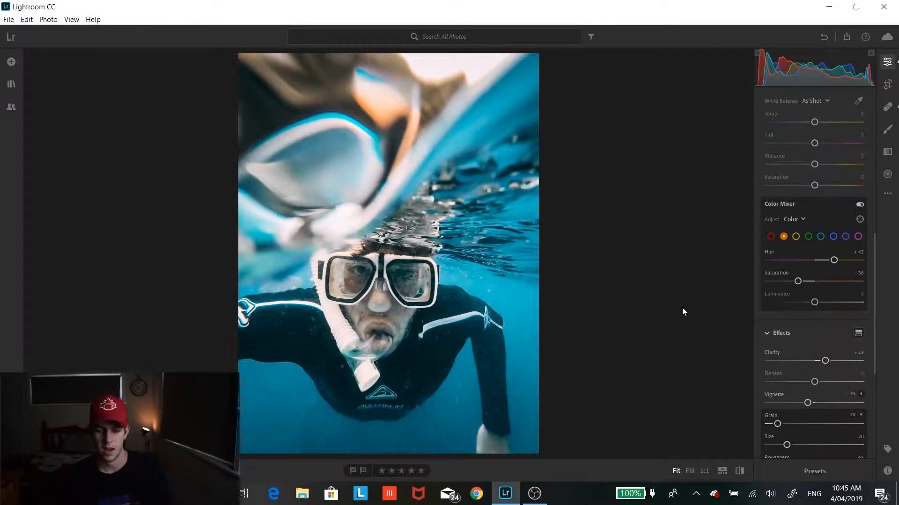
{"action": "left_click_drag", "start_coordinate": [798, 282], "coordinate": [793, 255]}
- Reset the green color's hue, saturation and luminance to zero
{"action": "left_click", "coordinate": [796, 236]}
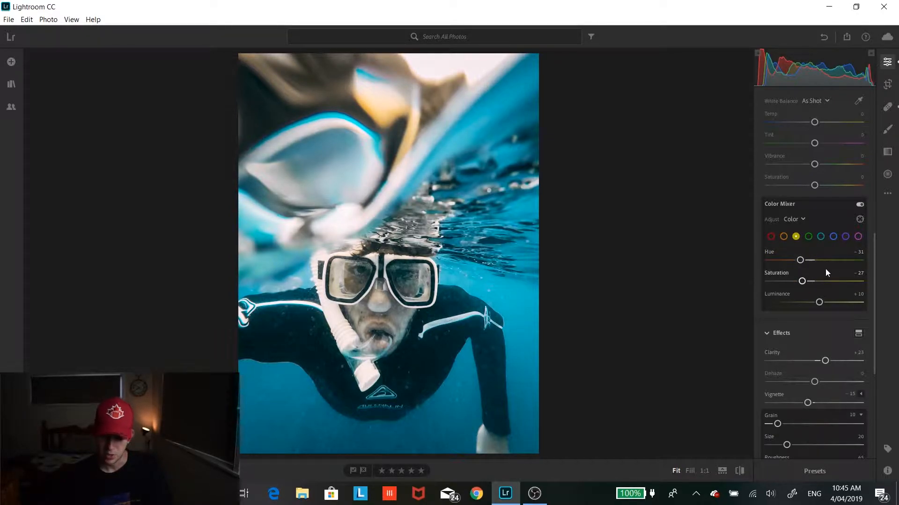
{"action": "left_click", "coordinate": [808, 238]}
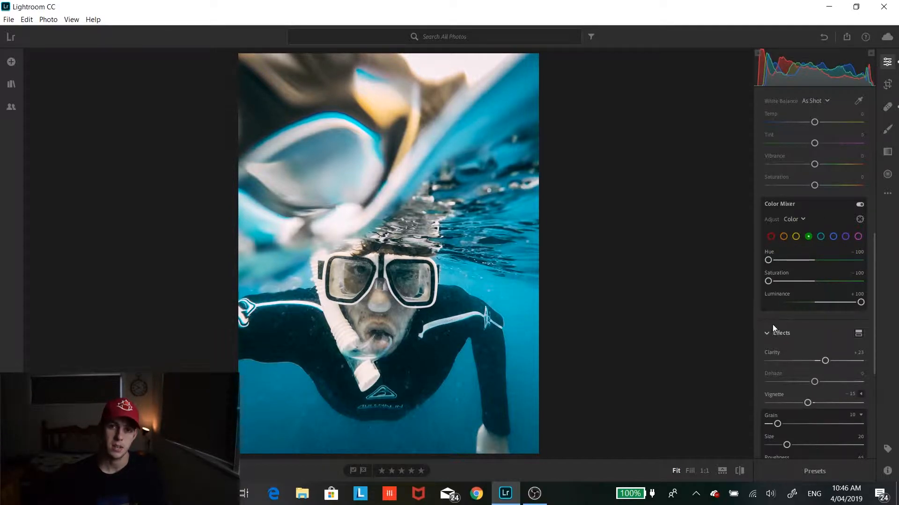
{"action": "double_click", "coordinate": [768, 281]}
{"action": "double_click", "coordinate": [771, 252]}
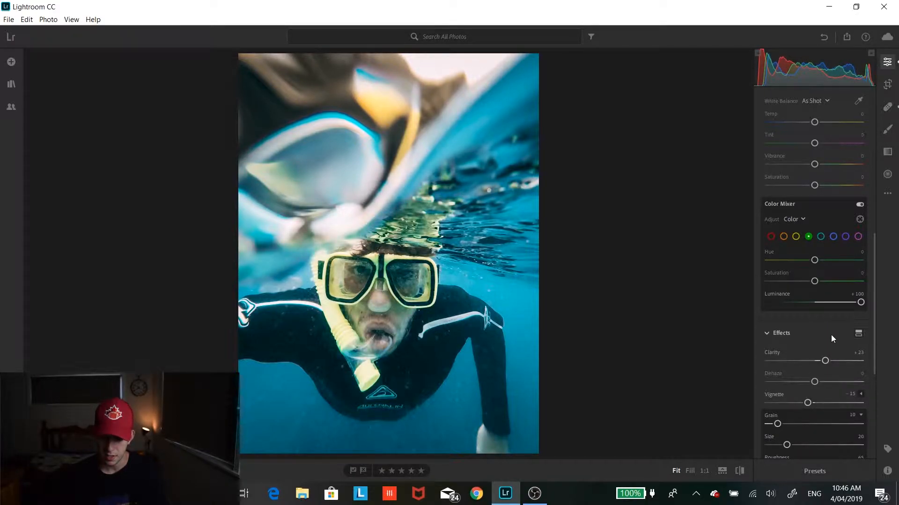
{"action": "double_click", "coordinate": [779, 294]}
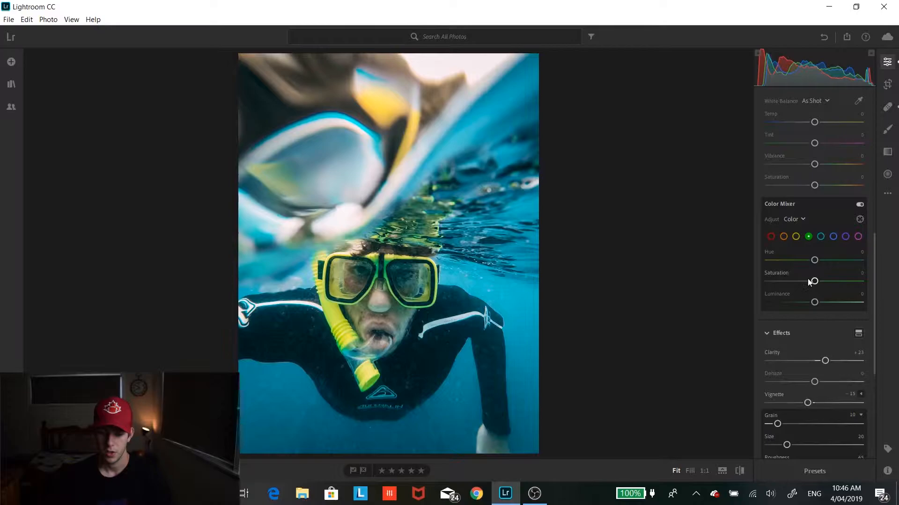
- Set the green hue to -100, saturation to -100 and luminance to +100
{"action": "left_click_drag", "start_coordinate": [814, 261], "coordinate": [749, 274]}
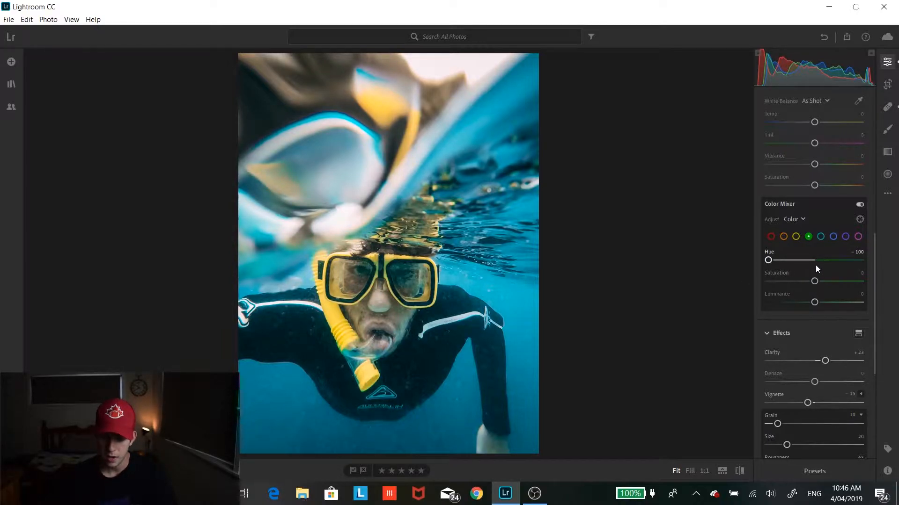
{"action": "left_click_drag", "start_coordinate": [814, 281], "coordinate": [748, 283]}
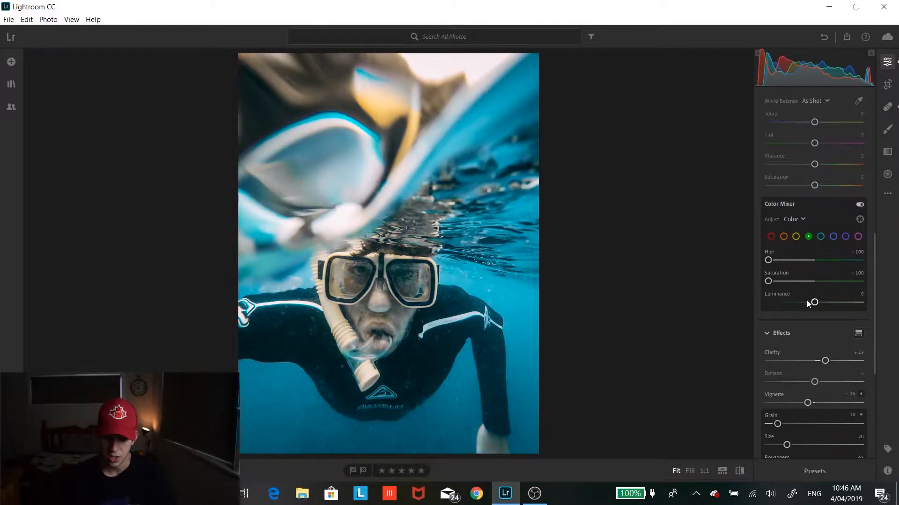
{"action": "left_click_drag", "start_coordinate": [815, 302], "coordinate": [861, 302]}
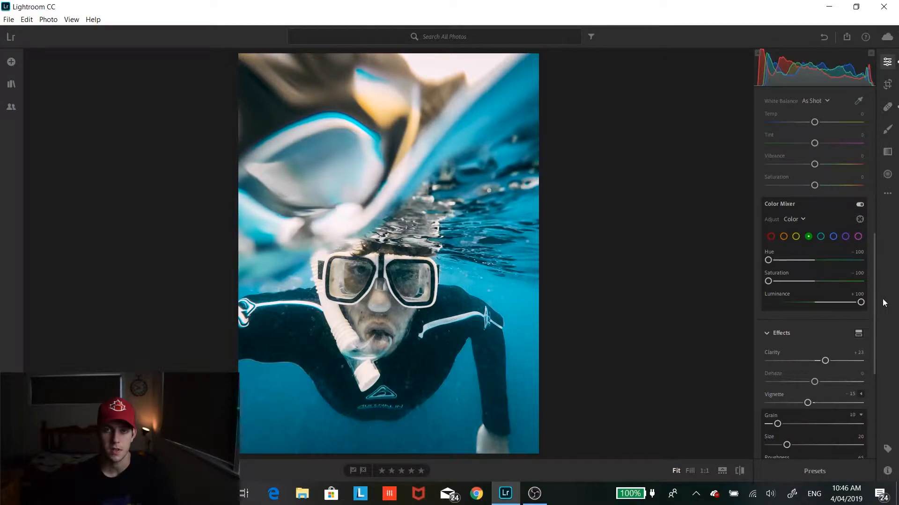
- Reset the aqua color sliders, then set aqua hue to +73, saturation to +30 and luminance to -16
{"action": "left_click", "coordinate": [821, 236]}
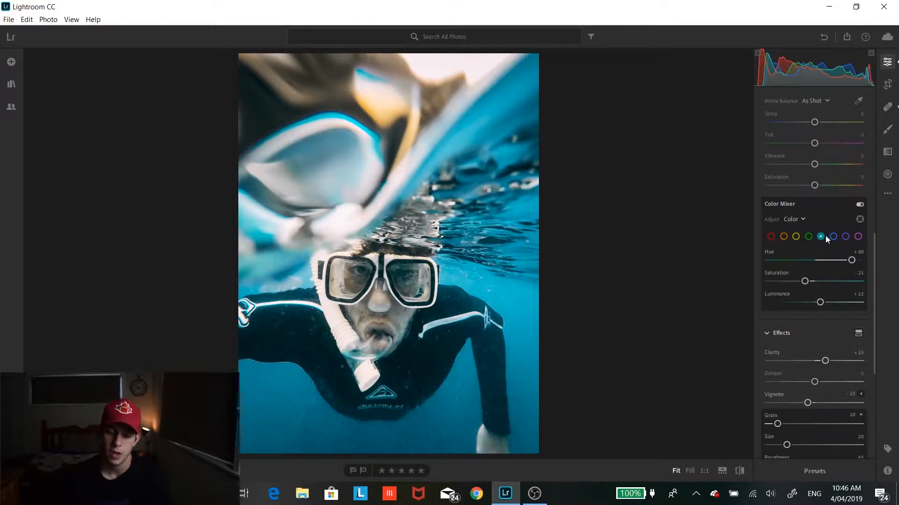
{"action": "left_click", "coordinate": [830, 239]}
{"action": "left_click", "coordinate": [823, 238]}
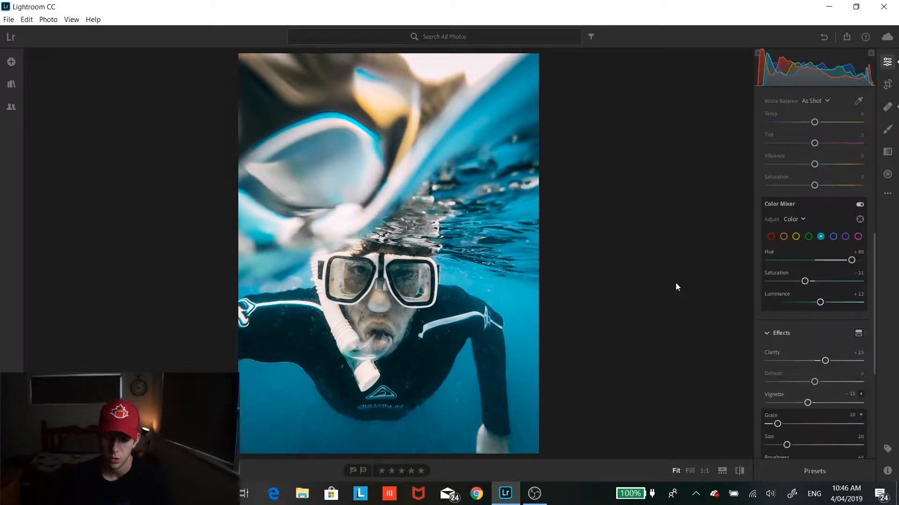
{"action": "double_click", "coordinate": [770, 253]}
{"action": "double_click", "coordinate": [773, 274]}
{"action": "double_click", "coordinate": [776, 293]}
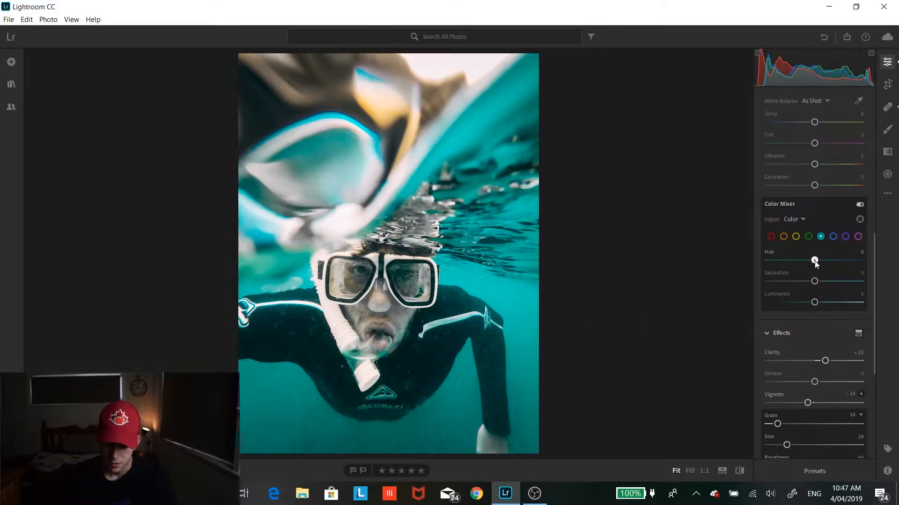
{"action": "left_click_drag", "start_coordinate": [815, 262], "coordinate": [850, 265]}
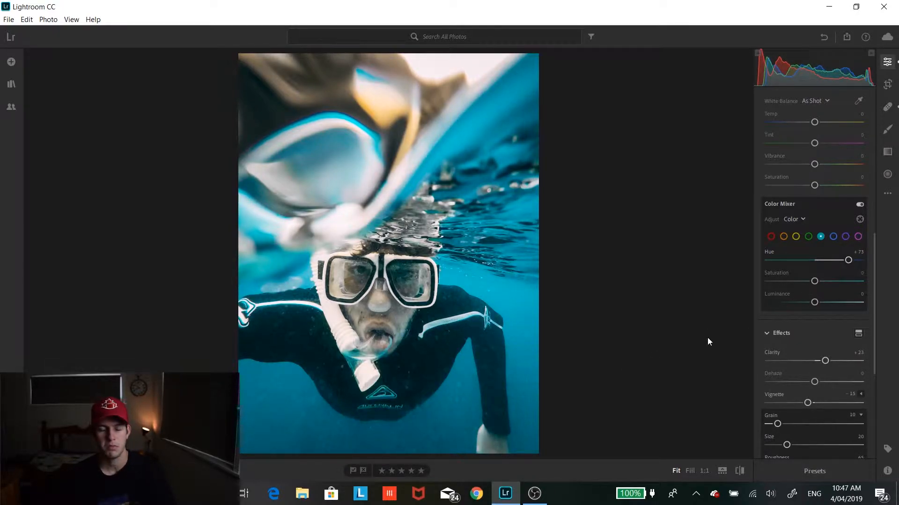
{"action": "left_click_drag", "start_coordinate": [816, 281], "coordinate": [807, 302]}
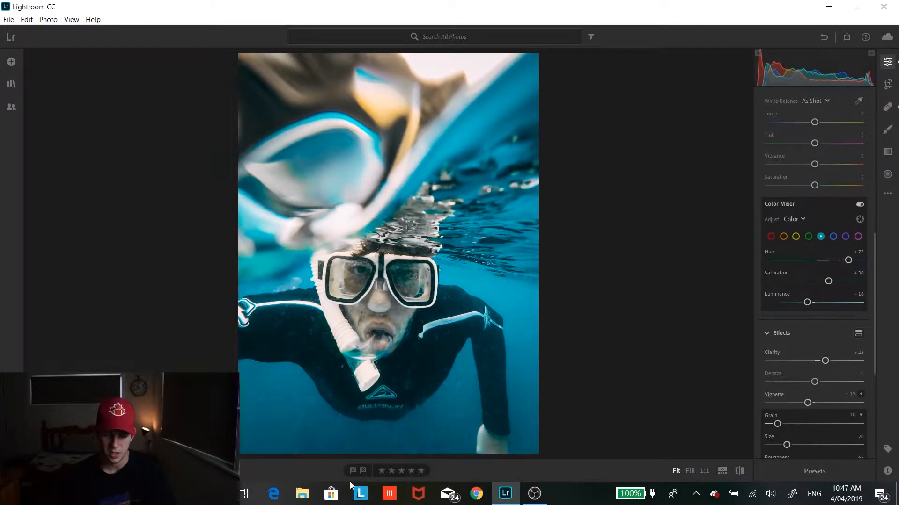
- Reset the blue color sliders, then set blue hue to -52, saturation to +66 and lower its luminance slightly
{"action": "left_click", "coordinate": [833, 237]}
{"action": "left_click_drag", "start_coordinate": [786, 264], "coordinate": [815, 263]}
{"action": "left_click", "coordinate": [771, 252]}
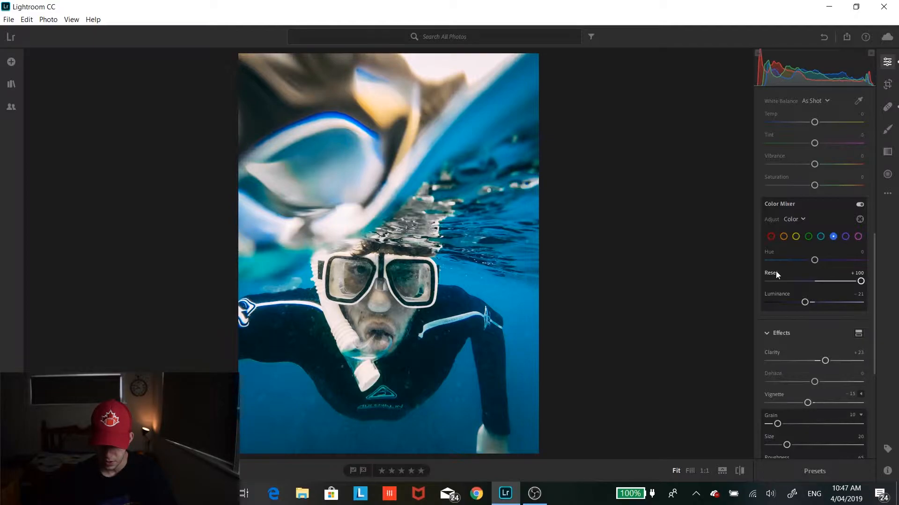
{"action": "left_click", "coordinate": [776, 273]}
{"action": "left_click", "coordinate": [777, 294]}
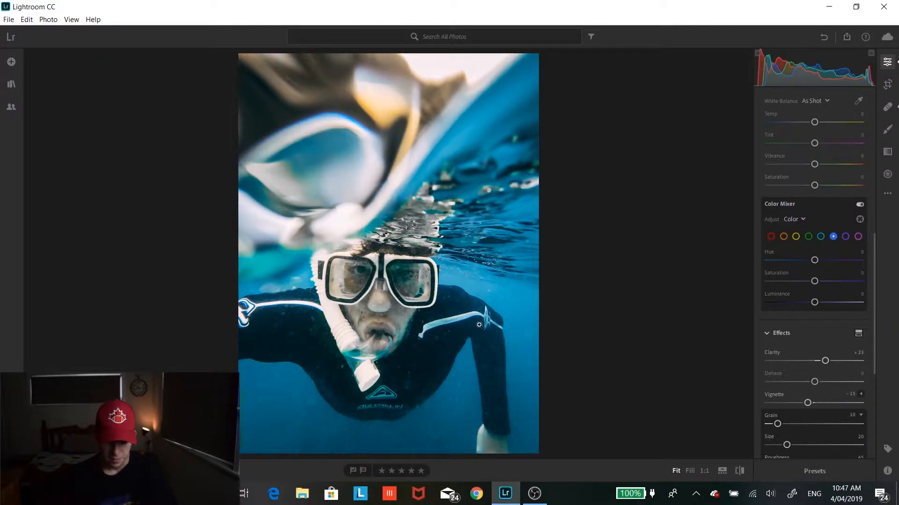
{"action": "left_click_drag", "start_coordinate": [813, 261], "coordinate": [846, 282]}
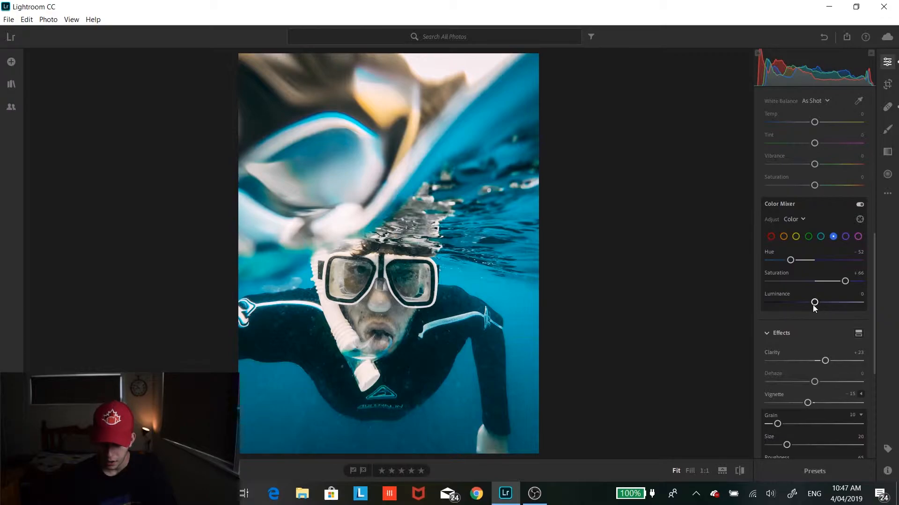
{"action": "left_click_drag", "start_coordinate": [814, 303], "coordinate": [797, 301]}
- Set the Clarity effect to +20
{"action": "left_click", "coordinate": [846, 236]}
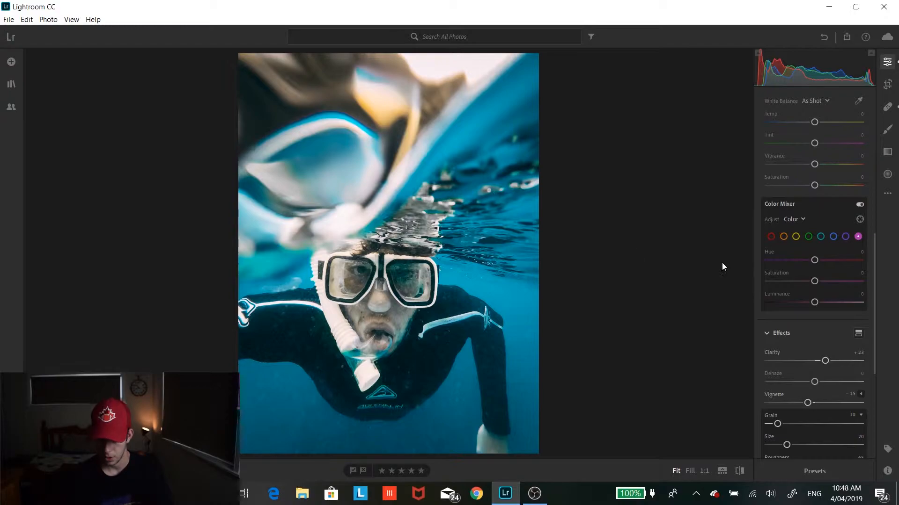
{"action": "scroll", "coordinate": [830, 313], "scroll_direction": "down", "scroll_amount": 3}
{"action": "left_click_drag", "start_coordinate": [826, 210], "coordinate": [893, 201]}
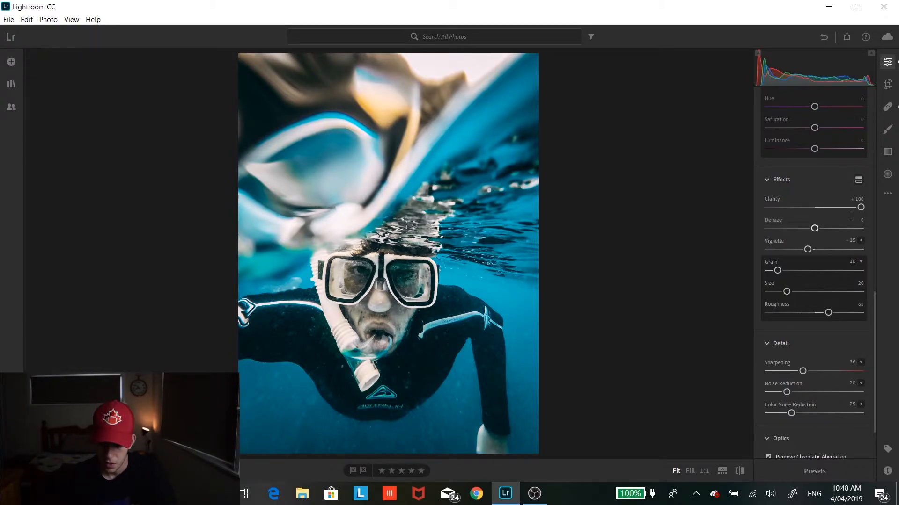
{"action": "left_click_drag", "start_coordinate": [855, 206], "coordinate": [819, 207]}
- Set the vignette to -22 and lower the grain to 7
{"action": "mouse_move", "coordinate": [808, 249]}
{"action": "left_mouse_down"}
{"action": "mouse_move", "coordinate": [768, 251]}
{"action": "mouse_move", "coordinate": [797, 255]}
{"action": "left_mouse_up"}
{"action": "mouse_move", "coordinate": [798, 256]}
{"action": "left_mouse_down"}
{"action": "mouse_move", "coordinate": [787, 257]}
{"action": "mouse_move", "coordinate": [860, 256]}
{"action": "mouse_move", "coordinate": [805, 252]}
{"action": "left_mouse_up"}
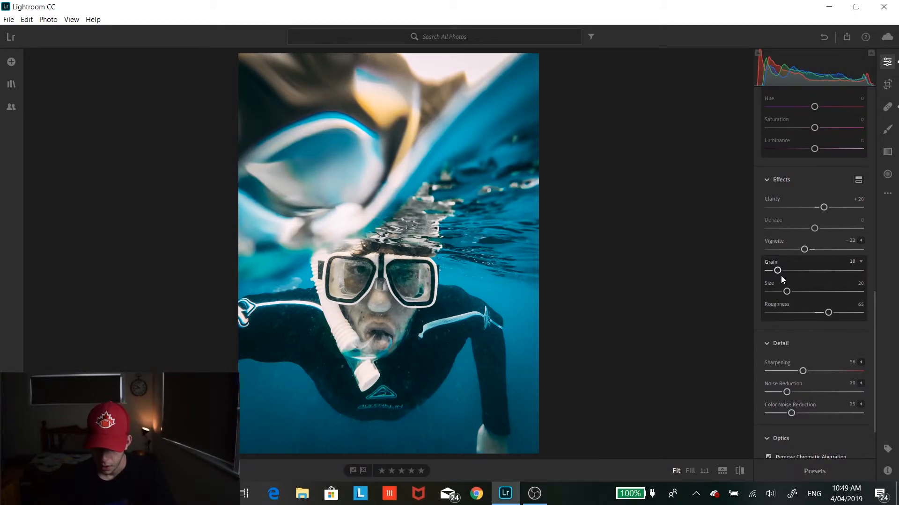
{"action": "mouse_move", "coordinate": [796, 269]}
{"action": "left_mouse_down"}
{"action": "mouse_move", "coordinate": [768, 270]}
{"action": "mouse_move", "coordinate": [780, 267]}
{"action": "left_mouse_up"}
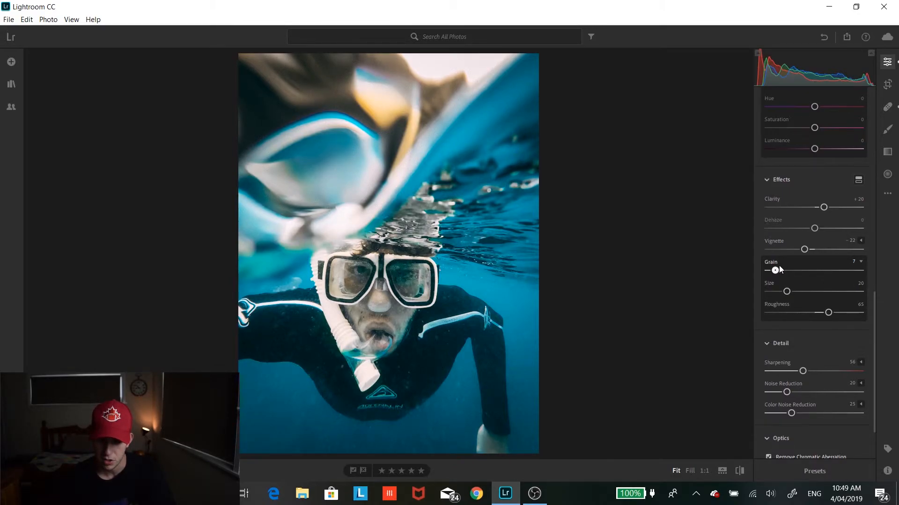
- Lower the Sharpening amount in the Detail section
{"action": "scroll", "coordinate": [778, 279], "scroll_direction": "down", "scroll_amount": 3}
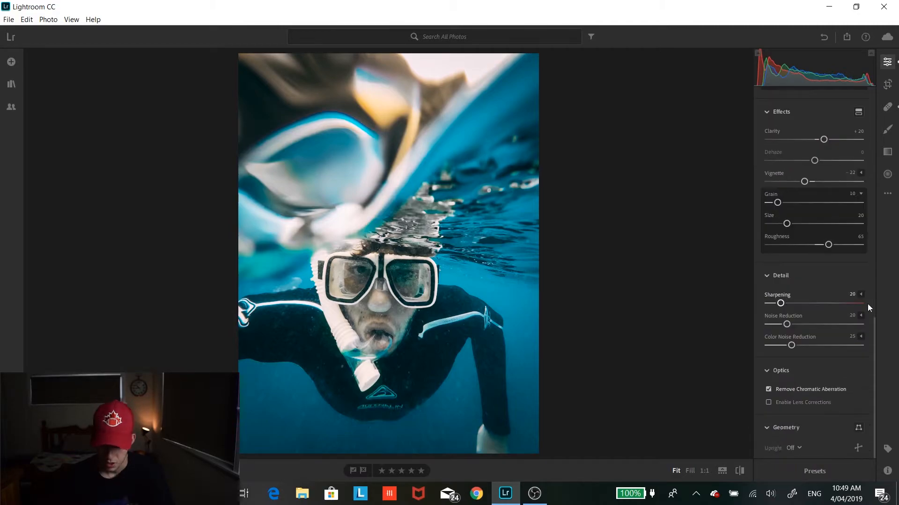
{"action": "left_click_drag", "start_coordinate": [802, 304], "coordinate": [786, 304]}
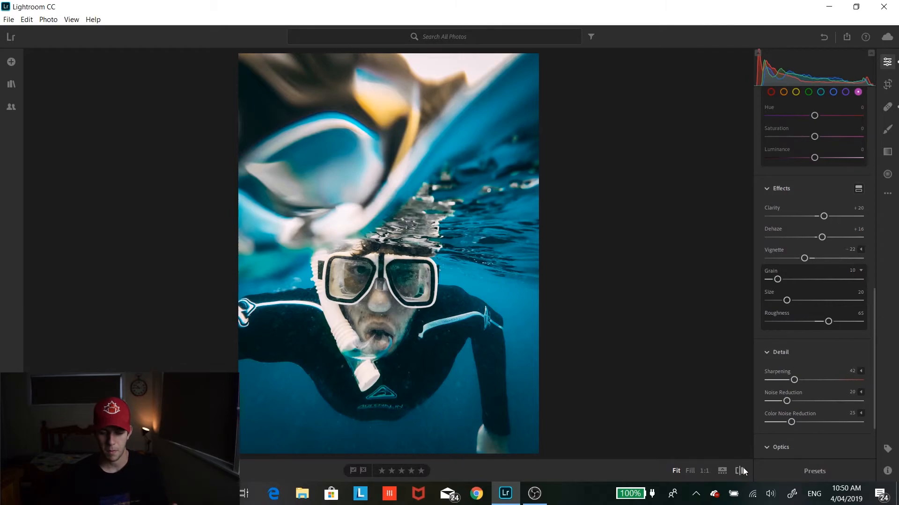
- Compare the edited photo with its original before-and-after view
{"action": "left_click", "coordinate": [743, 468]}
{"action": "left_click", "coordinate": [740, 472]}
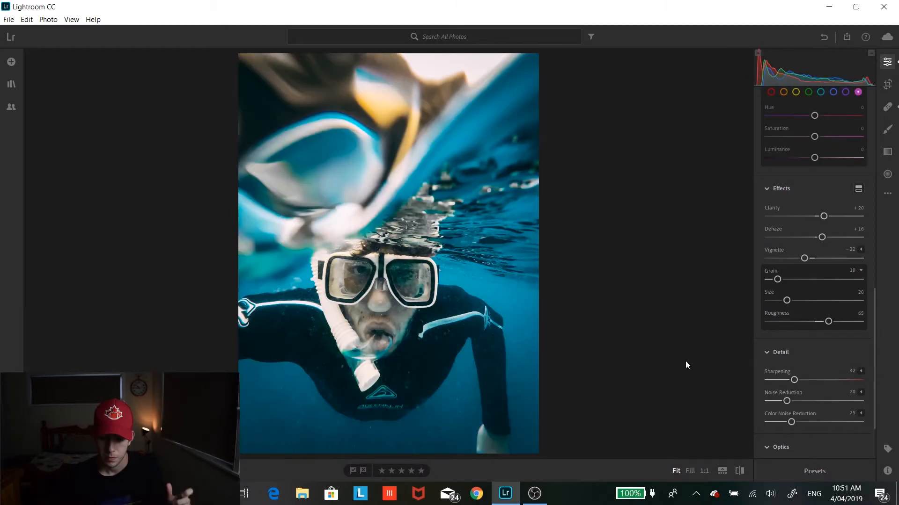